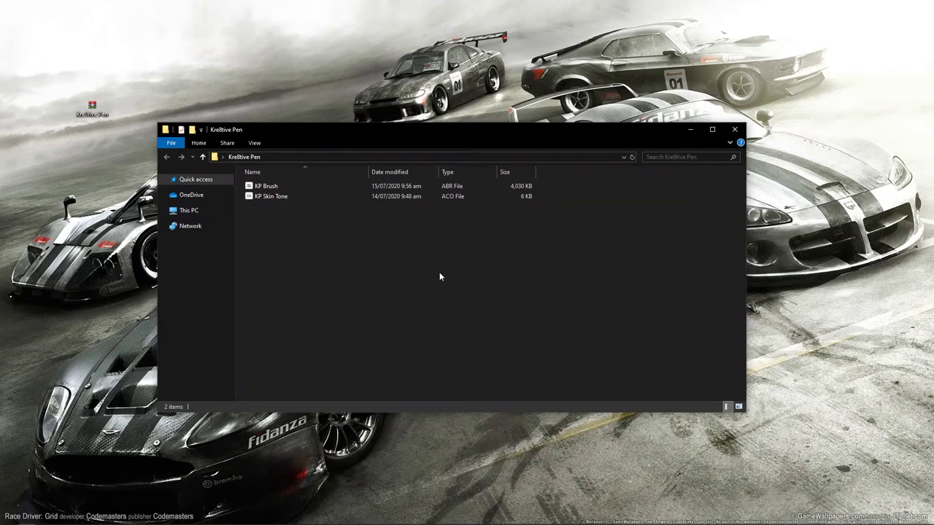
Bring the blank Untitled-1 document to the front and select the Brush tool (B).
{"action": "mouse_move", "coordinate": [189, 522]}
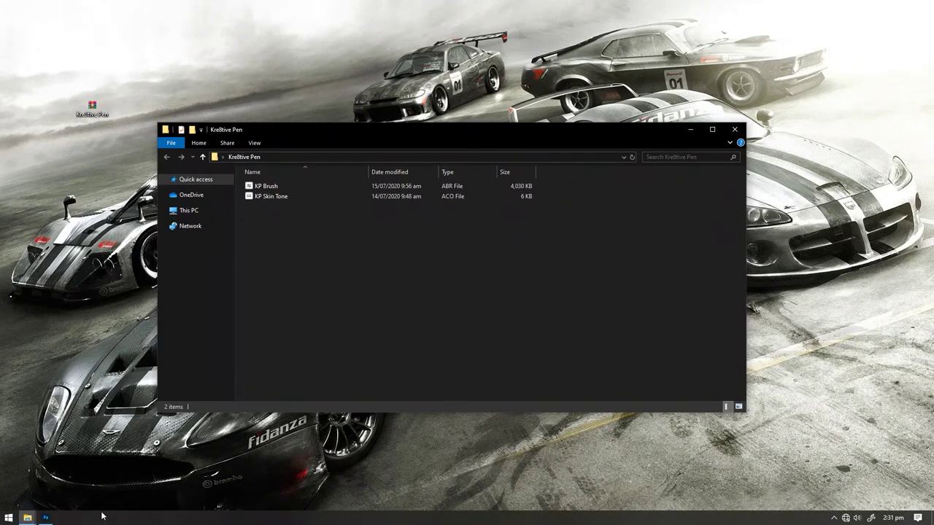
{"action": "left_click", "coordinate": [48, 519]}
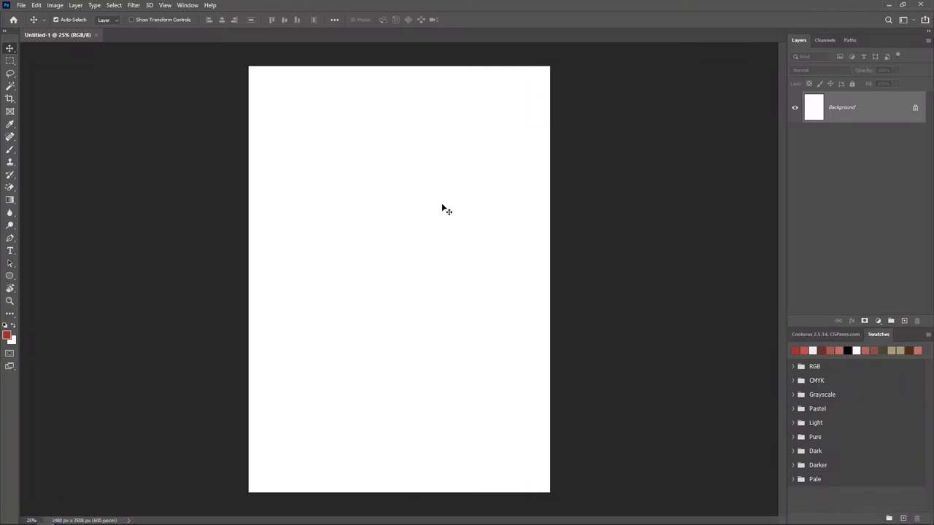
{"action": "key", "text": "b"}
Look at the brush preset picker and its settings menu on the canvas, then close it.
{"action": "right_click", "coordinate": [399, 151]}
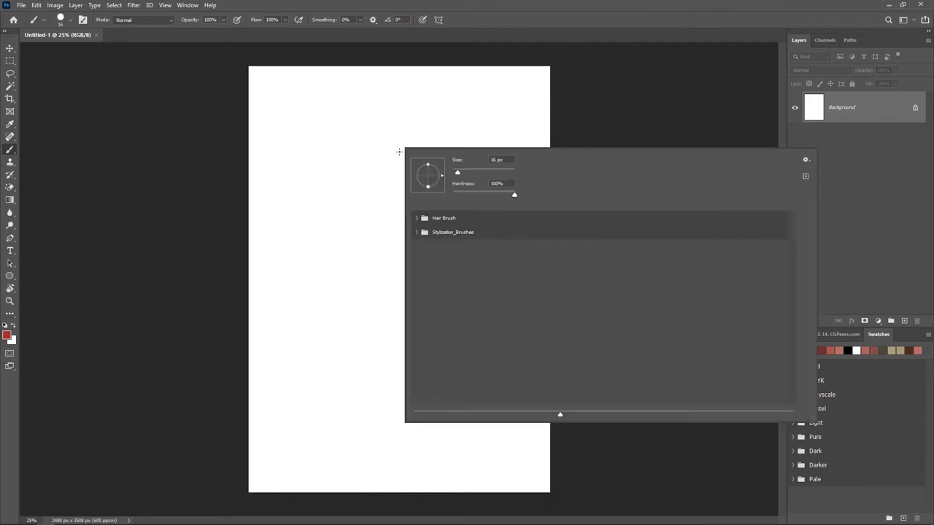
{"action": "left_click", "coordinate": [807, 160]}
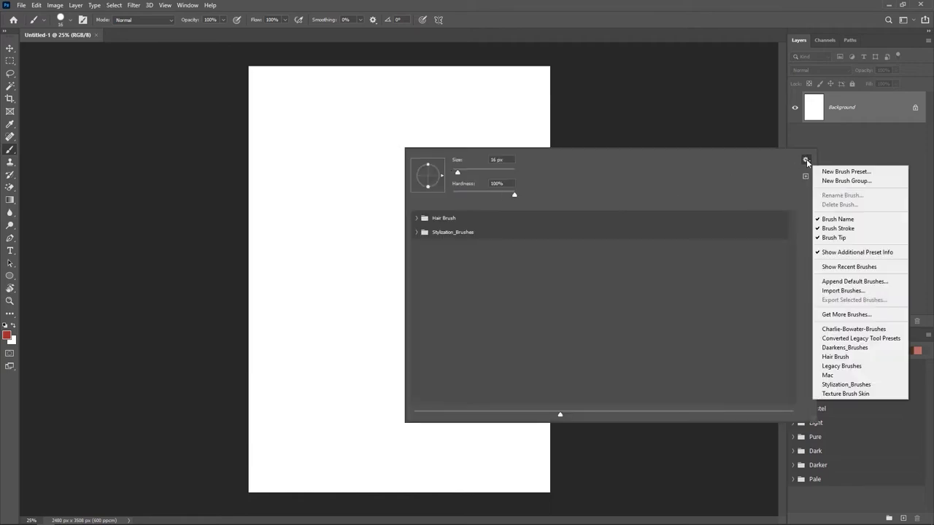
{"action": "left_click", "coordinate": [600, 65]}
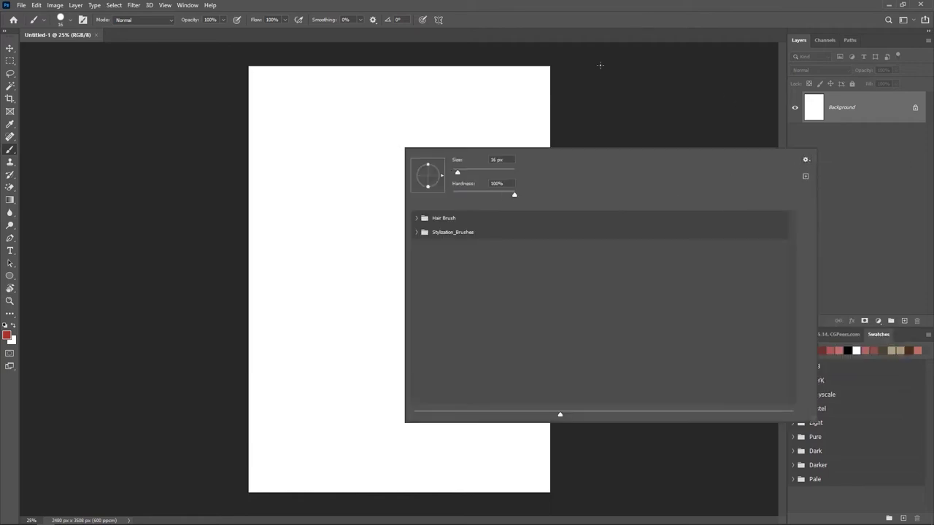
{"action": "left_click", "coordinate": [542, 33]}
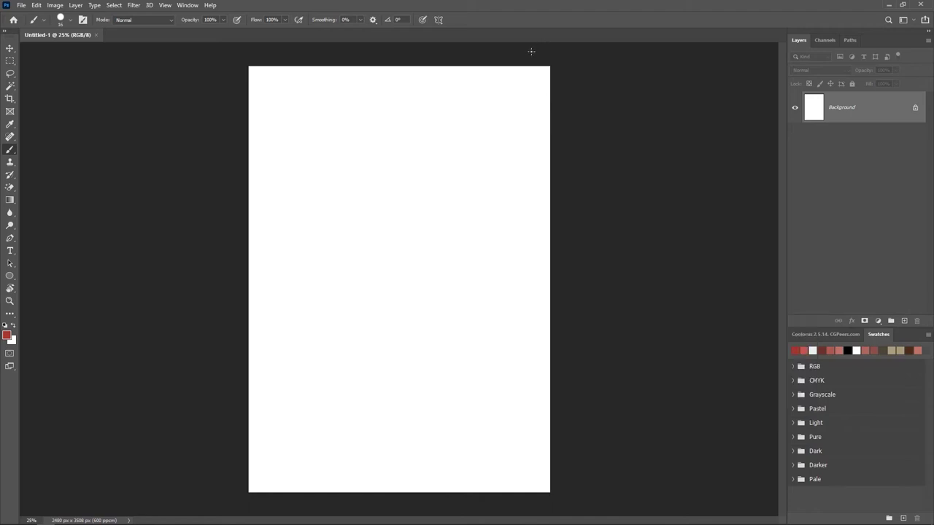
Show the Brushes panel from the Window menu, check its options, then close it.
{"action": "left_click", "coordinate": [184, 9]}
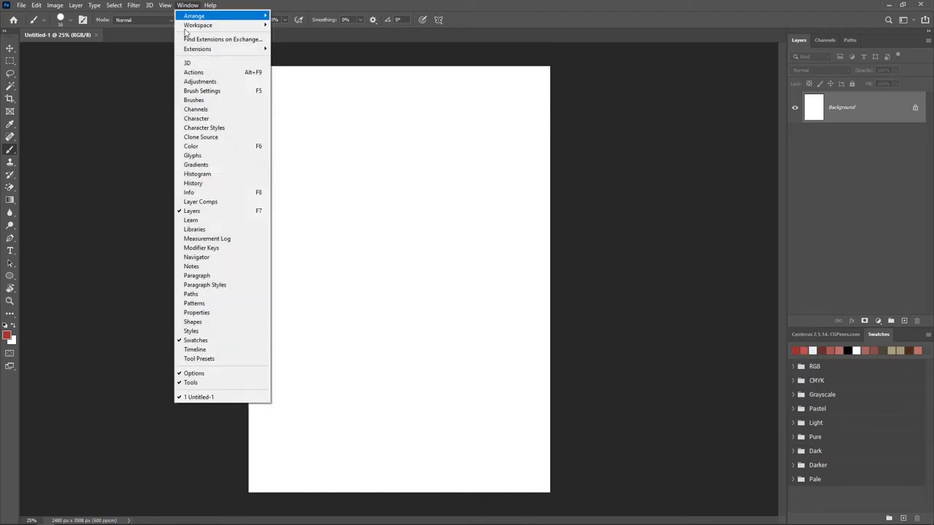
{"action": "left_click", "coordinate": [194, 99]}
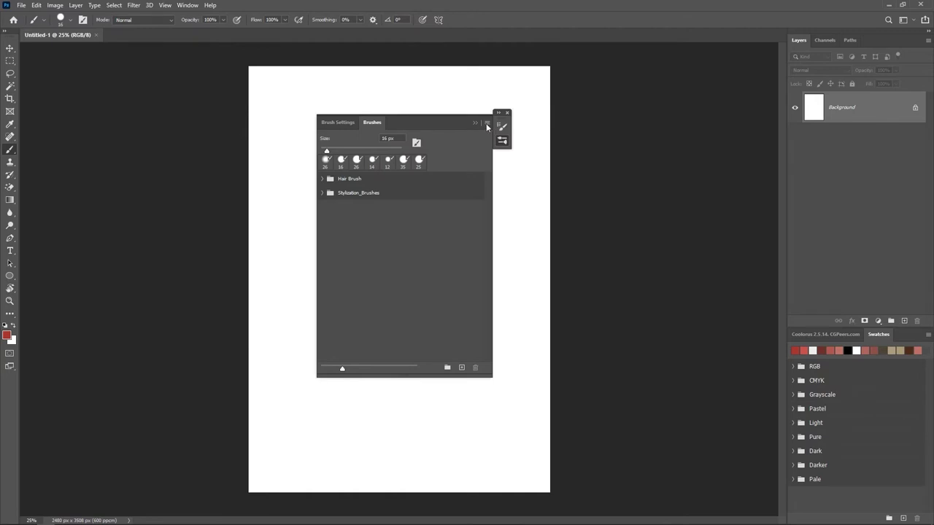
{"action": "left_click", "coordinate": [486, 123]}
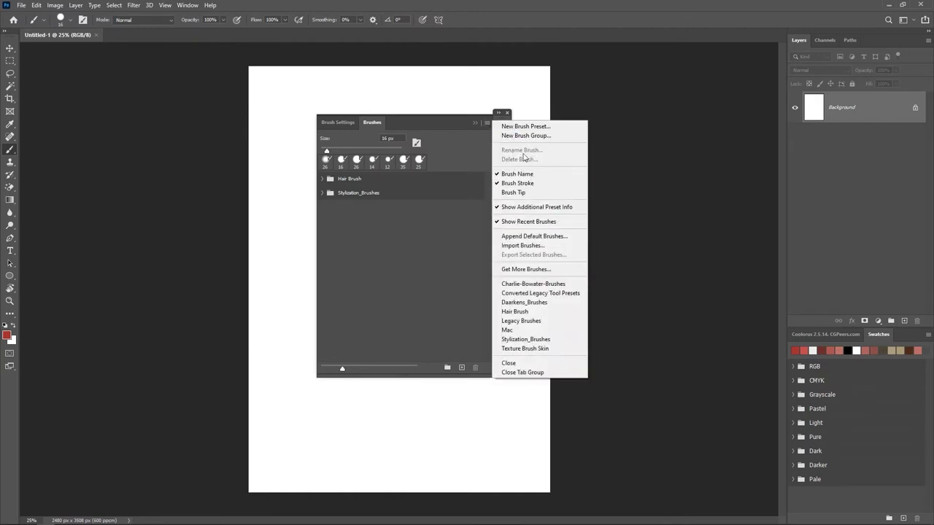
{"action": "left_click", "coordinate": [533, 23]}
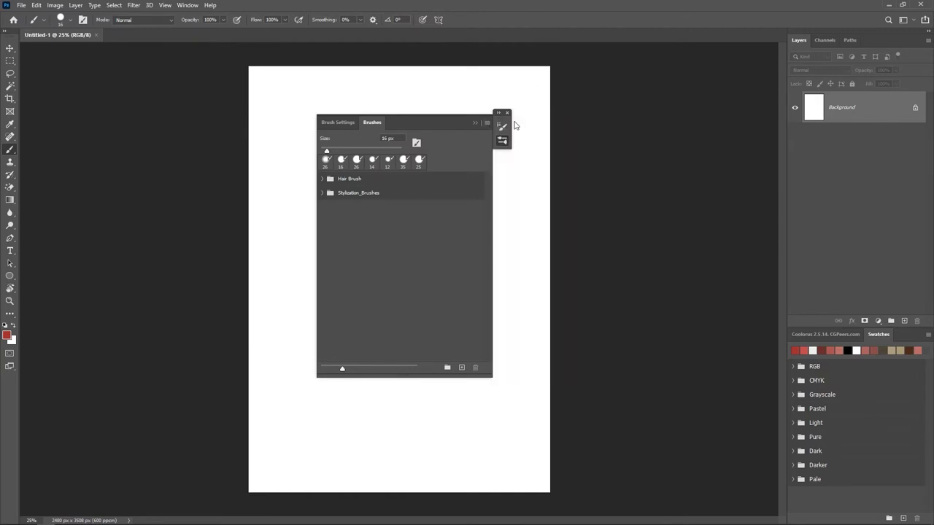
{"action": "left_click", "coordinate": [507, 112]}
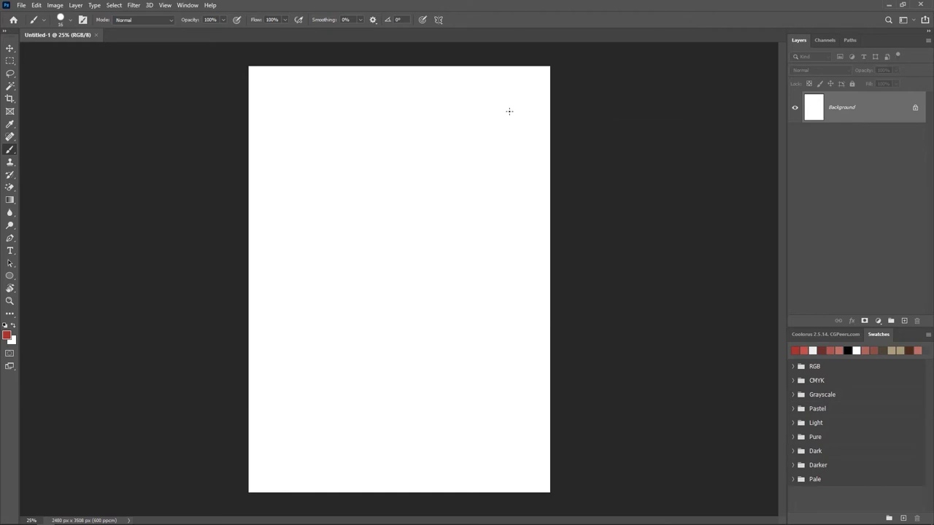
Choose Import Brushes from the brush preset picker's settings menu.
{"action": "right_click", "coordinate": [375, 159]}
{"action": "left_click", "coordinate": [782, 175]}
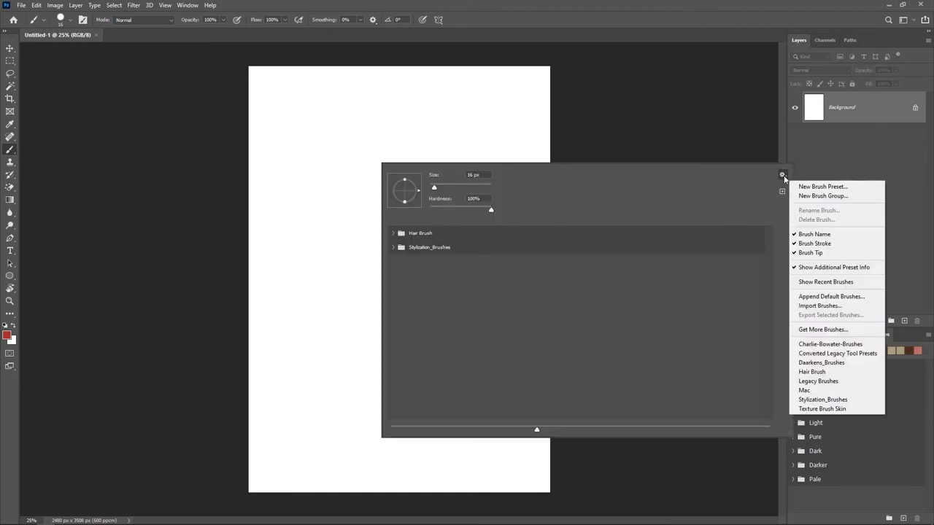
{"action": "left_click", "coordinate": [805, 307]}
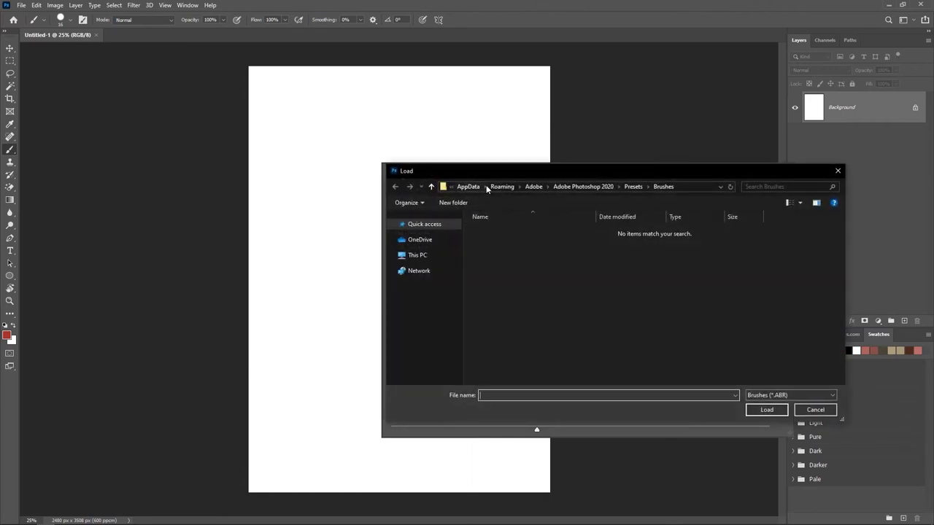
Browse This PC > Desktop > Kre8tive Pen and load the KP Brush file.
{"action": "left_click", "coordinate": [426, 254]}
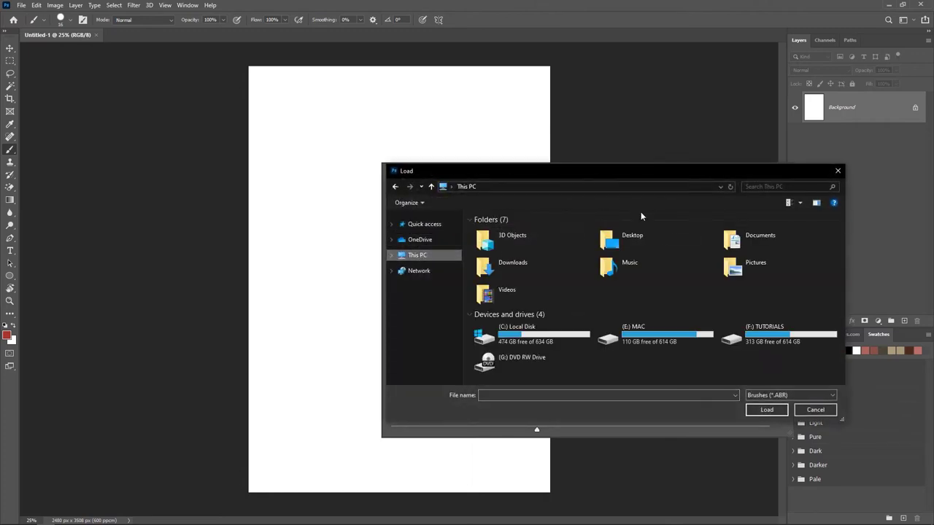
{"action": "double_click", "coordinate": [631, 235]}
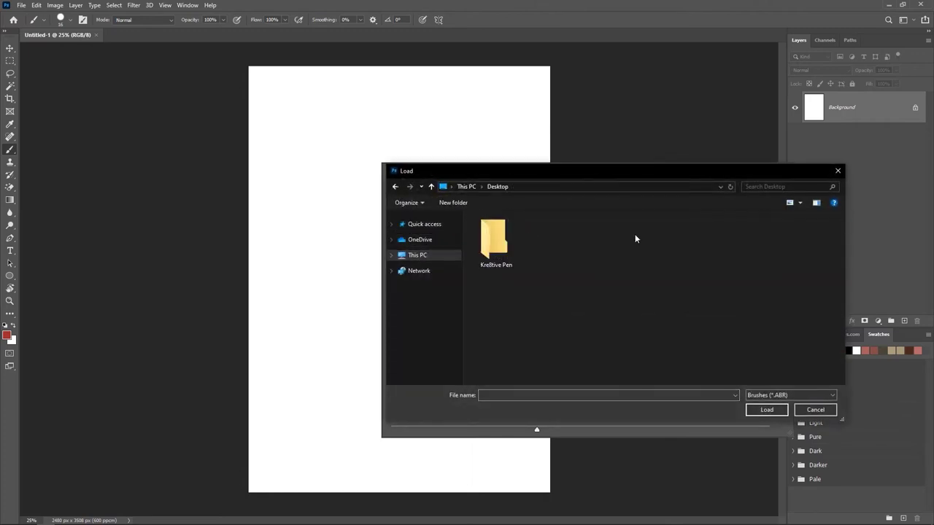
{"action": "left_click", "coordinate": [496, 248]}
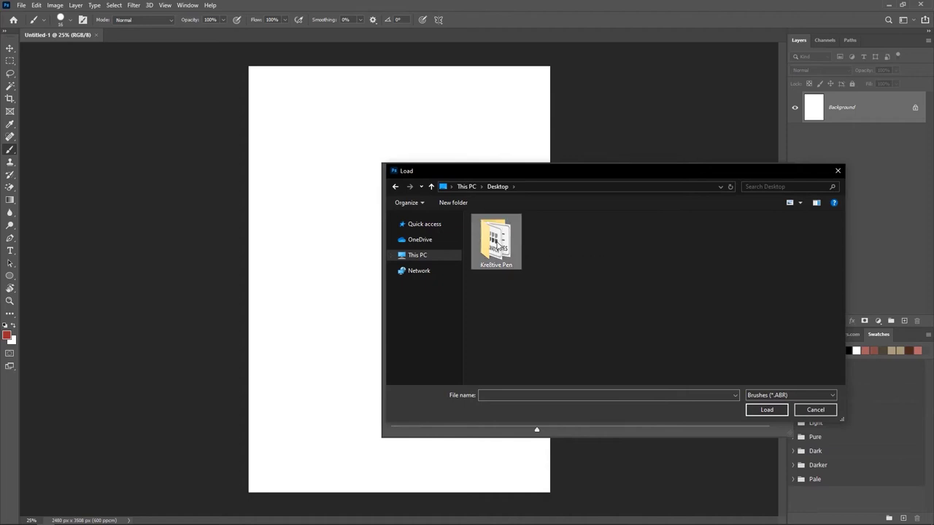
{"action": "double_click", "coordinate": [497, 246]}
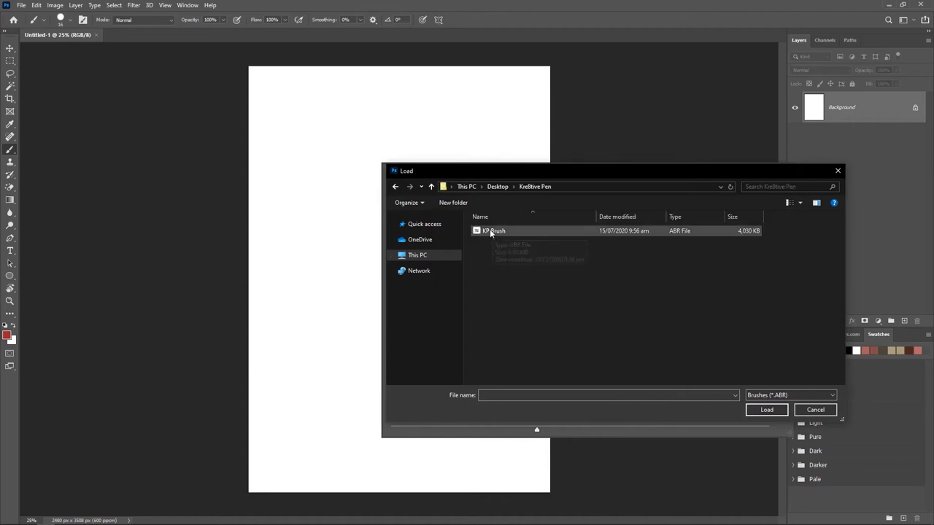
{"action": "left_click", "coordinate": [489, 232]}
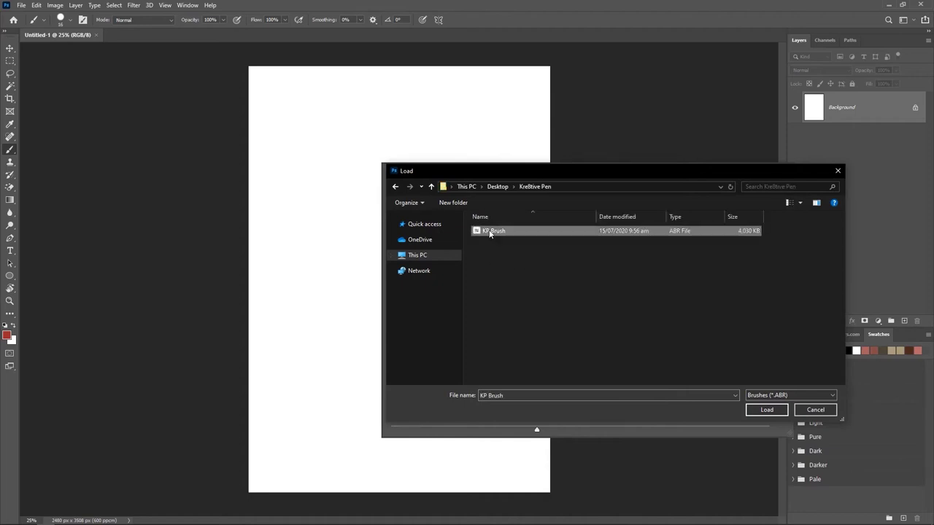
{"action": "left_click", "coordinate": [767, 410]}
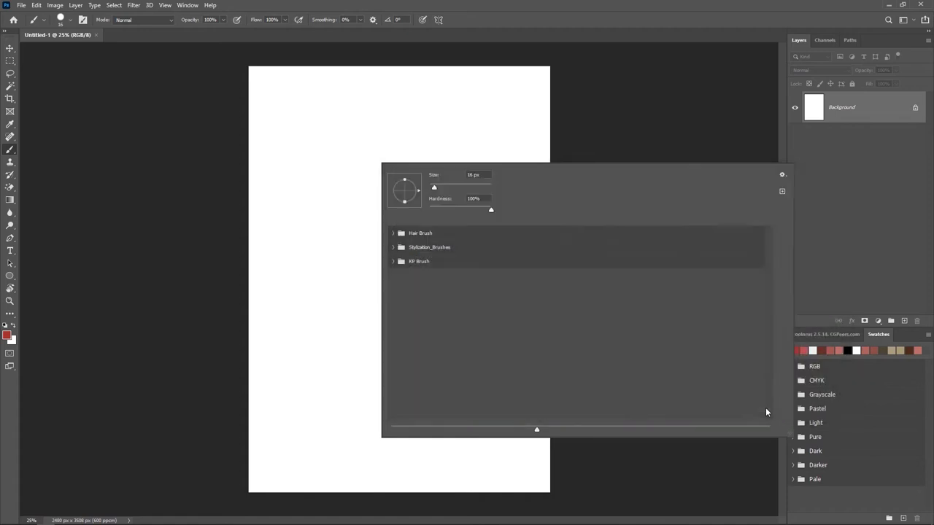
Expand the KP Brush group and scroll through its Pencil, HardRound, SoftRound, Smudge and Chalk brushes.
{"action": "left_click", "coordinate": [394, 261]}
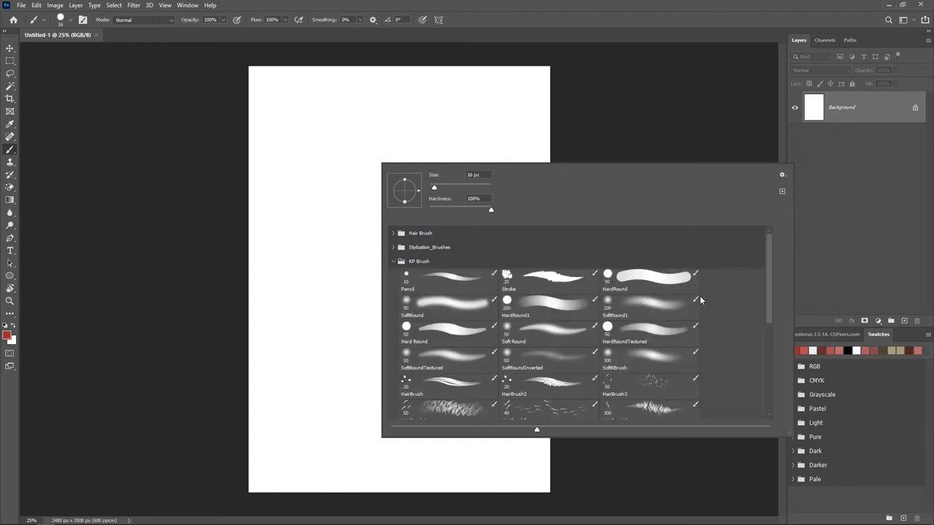
{"action": "left_click_drag", "start_coordinate": [768, 283], "coordinate": [770, 379]}
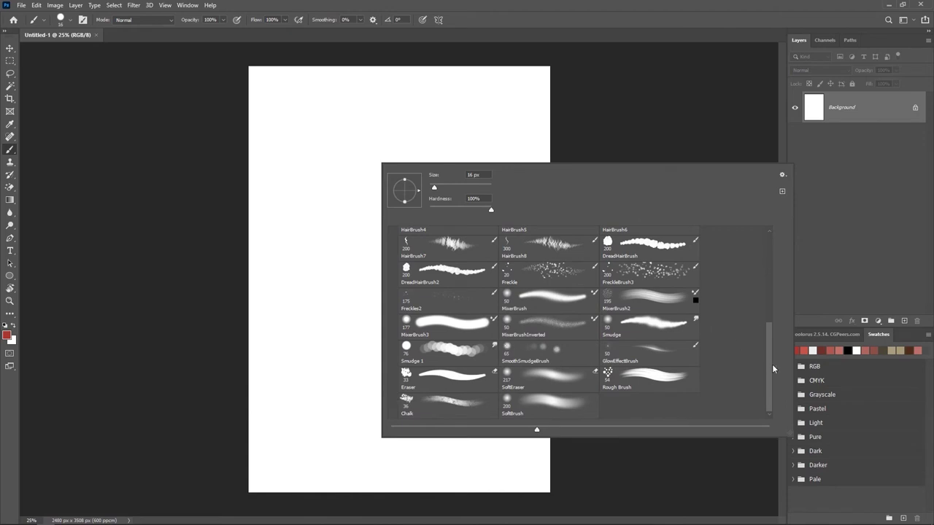
{"action": "left_click_drag", "start_coordinate": [768, 358], "coordinate": [760, 251]}
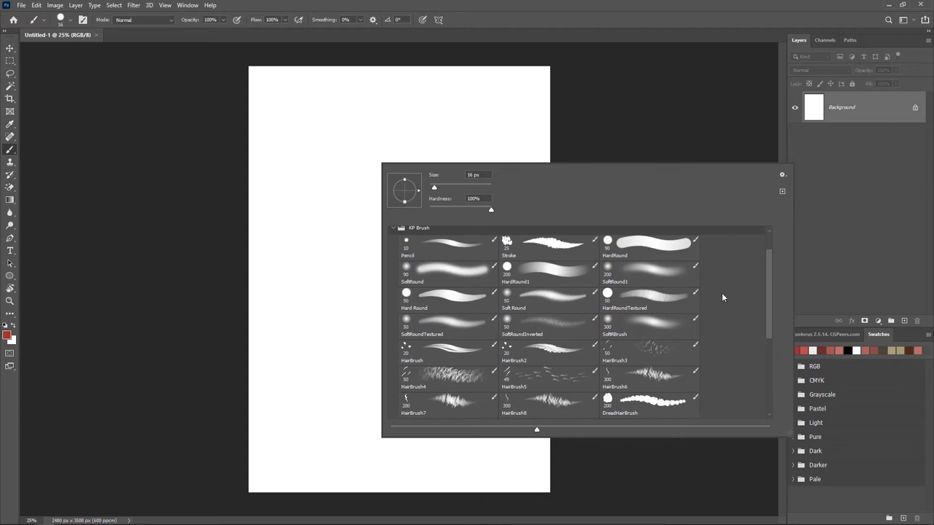
{"action": "scroll", "coordinate": [768, 289], "scroll_direction": "up", "scroll_amount": 1}
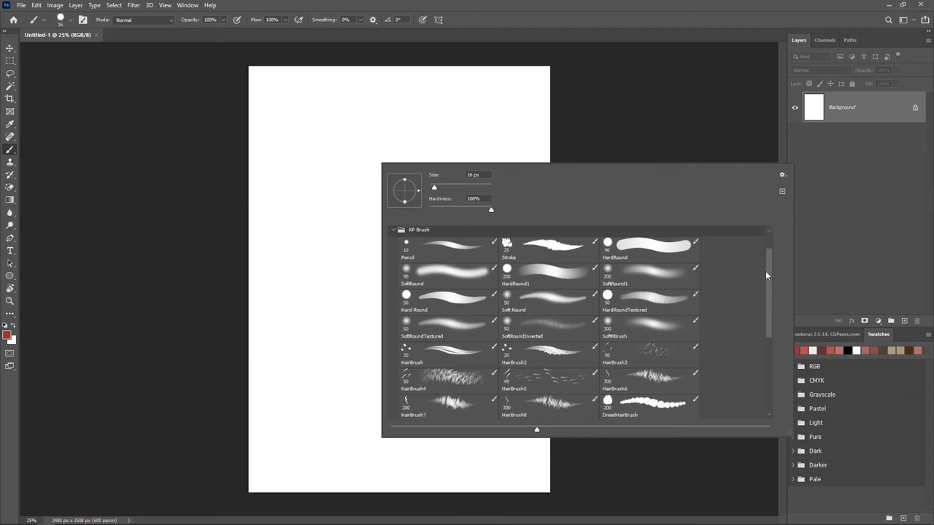
{"action": "scroll", "coordinate": [766, 275], "scroll_direction": "up", "scroll_amount": 2}
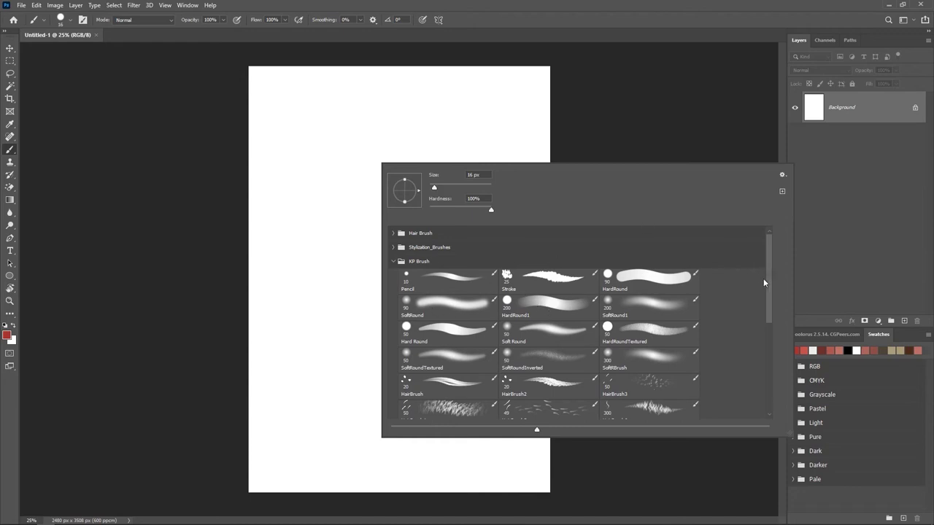
{"action": "mouse_move", "coordinate": [768, 270]}
{"action": "left_mouse_down"}
{"action": "mouse_move", "coordinate": [768, 376]}
{"action": "mouse_move", "coordinate": [770, 275]}
{"action": "left_mouse_up"}
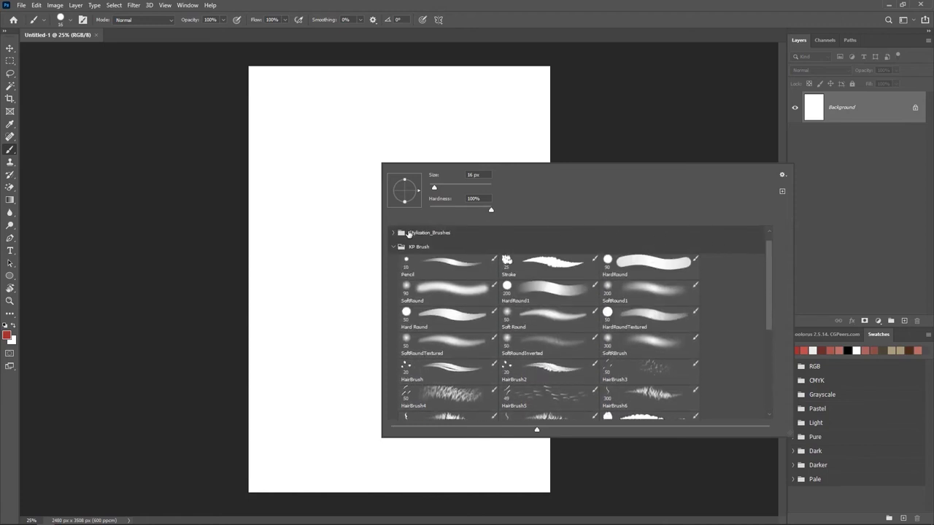
{"action": "left_click", "coordinate": [393, 247]}
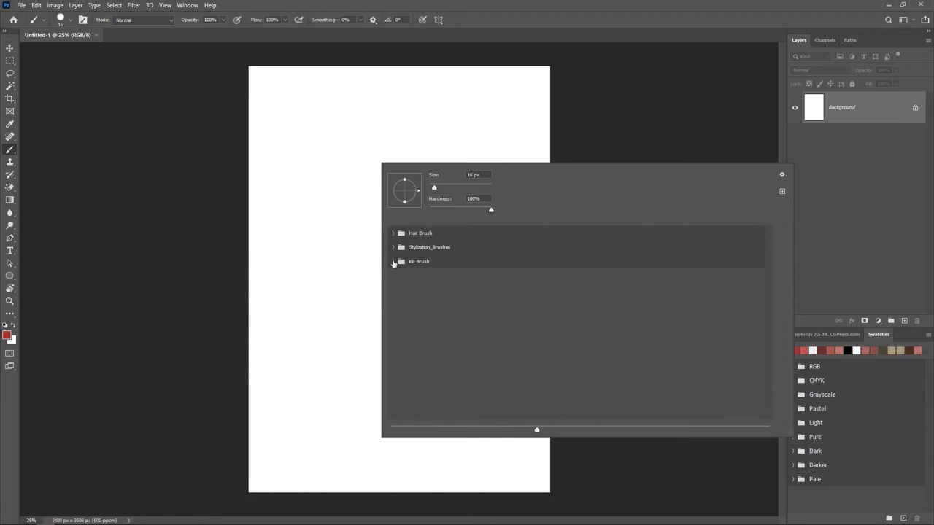
{"action": "left_click", "coordinate": [393, 261]}
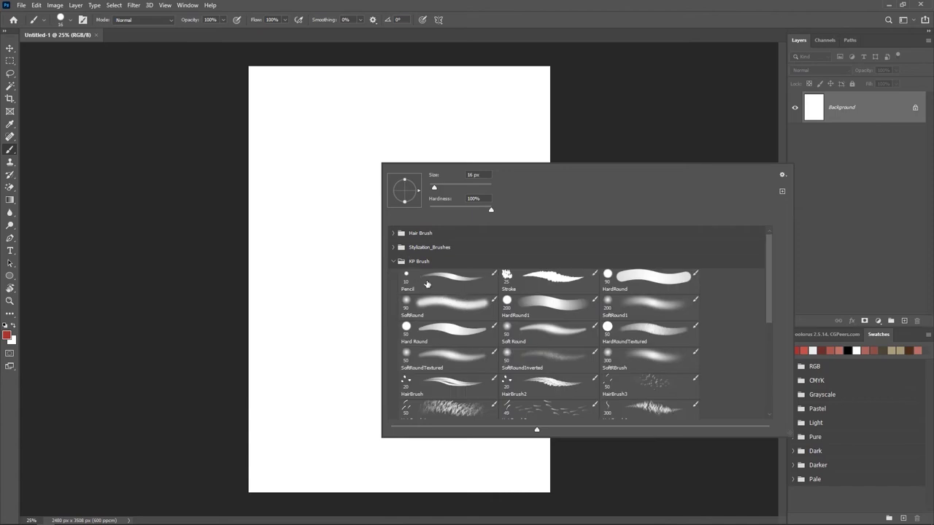
Select the 200 px HardRound1 brush, paint two pink test strokes, then undo them.
{"action": "left_click", "coordinate": [546, 308]}
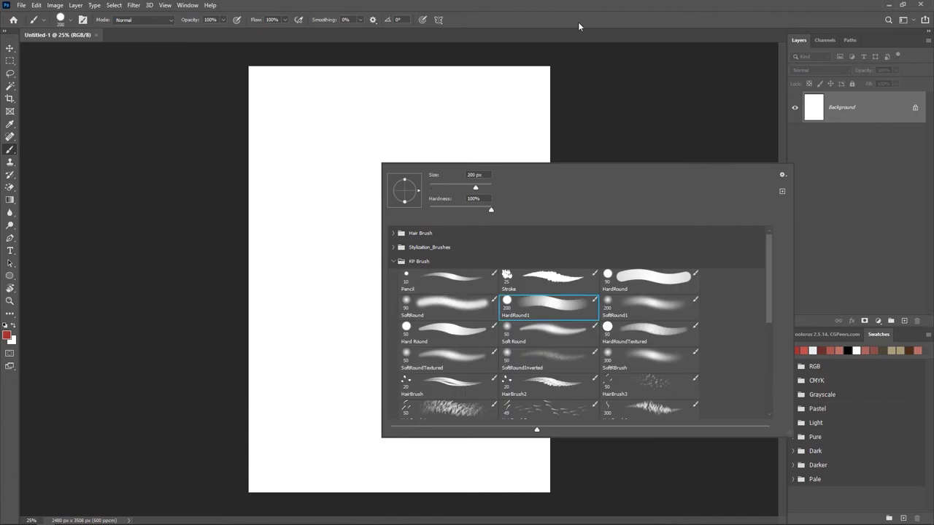
{"action": "key", "text": "Escape"}
{"action": "mouse_move", "coordinate": [335, 230]}
{"action": "left_mouse_down"}
{"action": "mouse_move", "coordinate": [391, 250]}
{"action": "mouse_move", "coordinate": [477, 161]}
{"action": "mouse_move", "coordinate": [472, 382]}
{"action": "left_mouse_up"}
{"action": "mouse_move", "coordinate": [307, 194]}
{"action": "left_mouse_down"}
{"action": "mouse_move", "coordinate": [416, 203]}
{"action": "mouse_move", "coordinate": [368, 417]}
{"action": "left_mouse_up"}
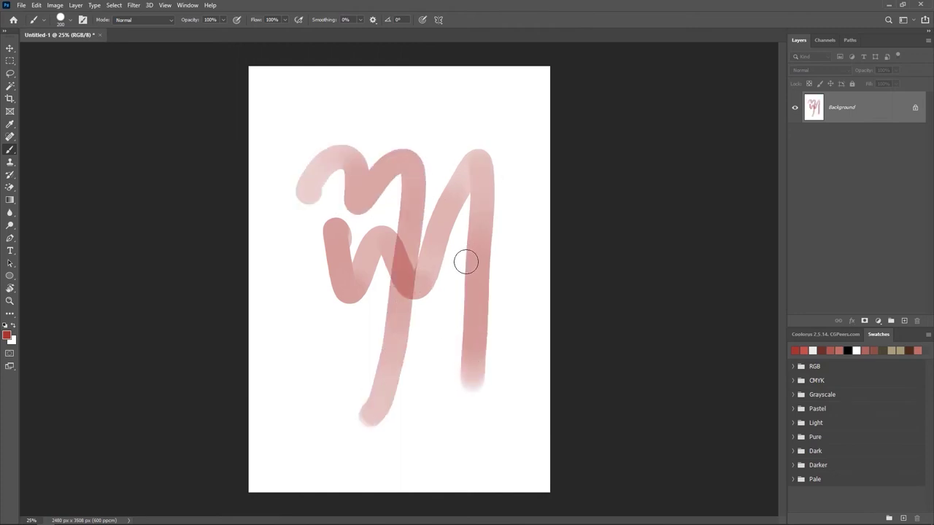
{"action": "key", "text": "ctrl+z"}
{"action": "key", "text": "ctrl+z"}
{"action": "key", "text": "ctrl+z"}
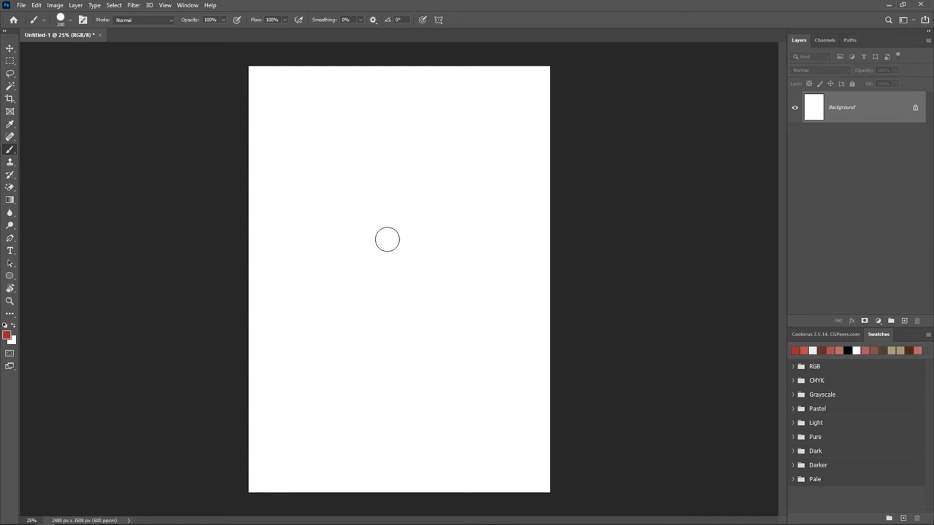
{"action": "left_click", "coordinate": [188, 5]}
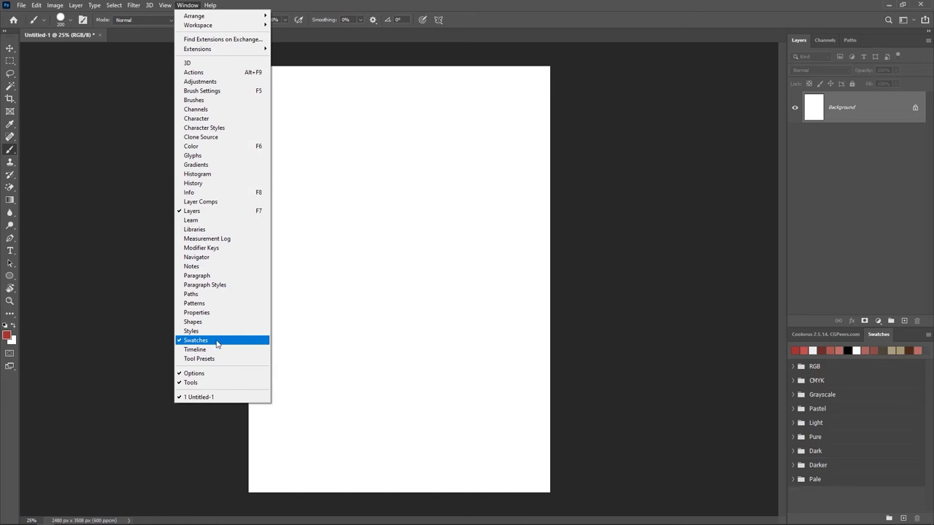
Import the KP Skin Tone swatch file through the Swatches panel's Import Swatches option.
{"action": "left_click", "coordinate": [360, 253]}
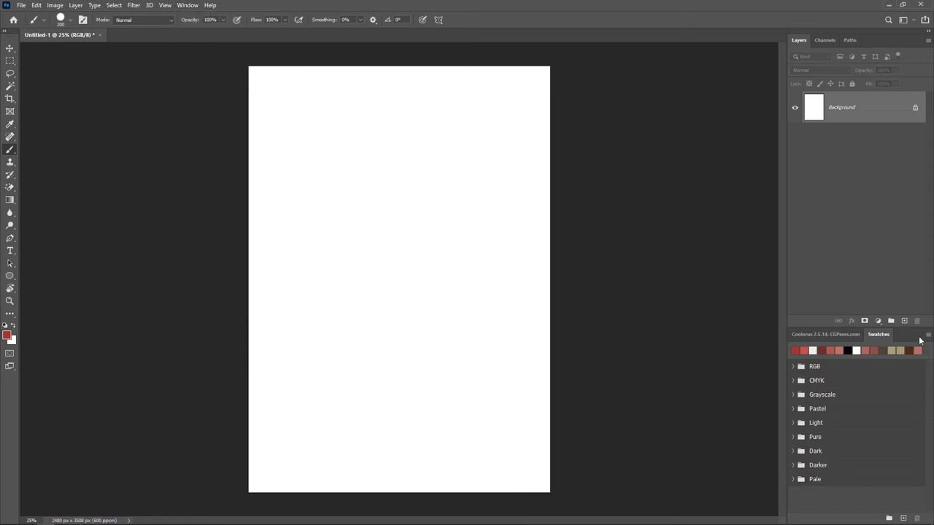
{"action": "left_click", "coordinate": [928, 337]}
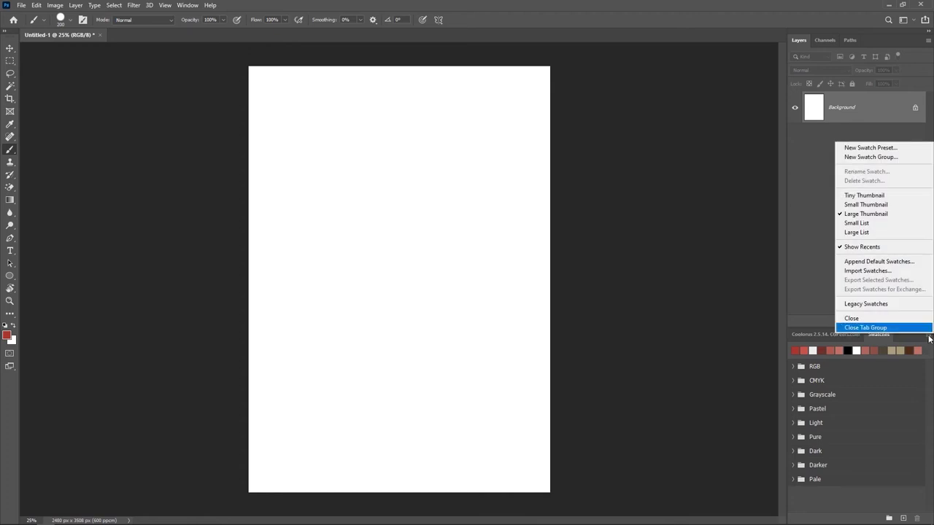
{"action": "left_click", "coordinate": [861, 271]}
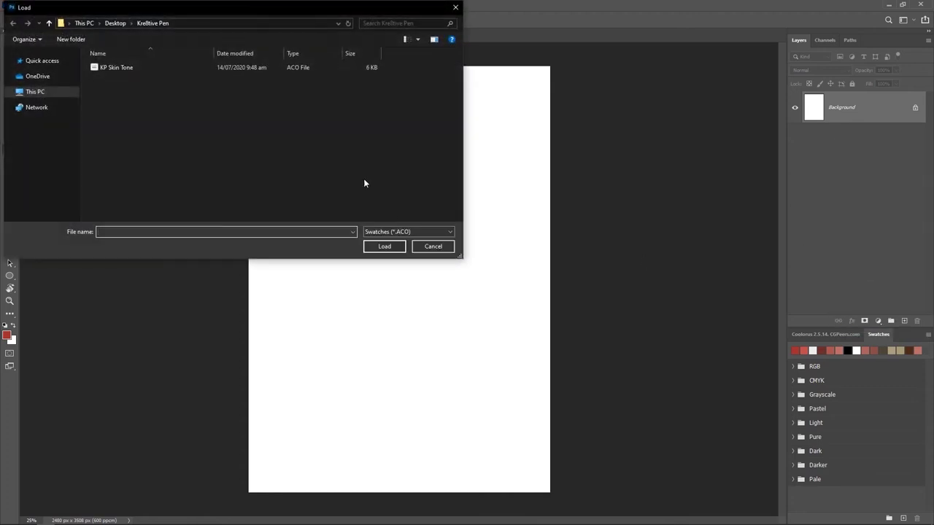
{"action": "left_click_drag", "start_coordinate": [223, 12], "coordinate": [392, 112]}
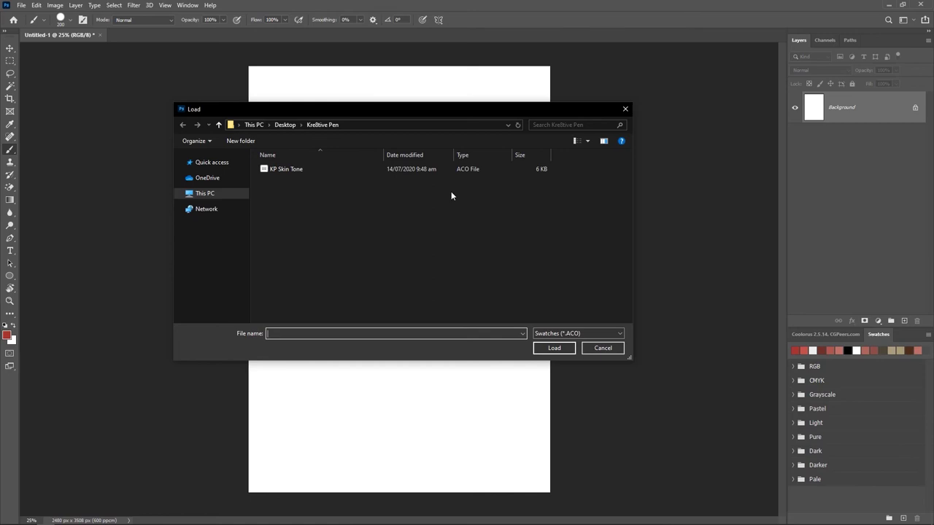
{"action": "double_click", "coordinate": [278, 170]}
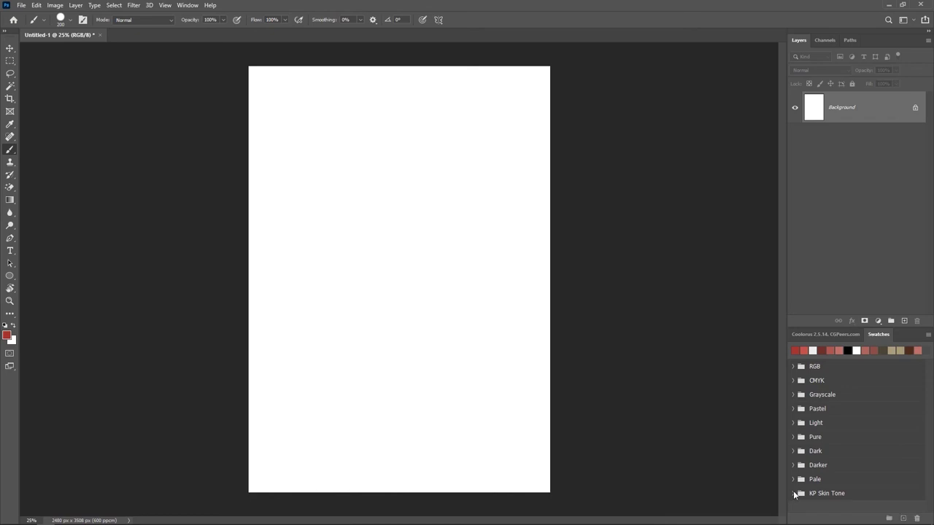
Expand KP Skin Tone and browse the Color 01, 02 and 03 groups, leaving Color 02 open.
{"action": "left_click", "coordinate": [793, 494]}
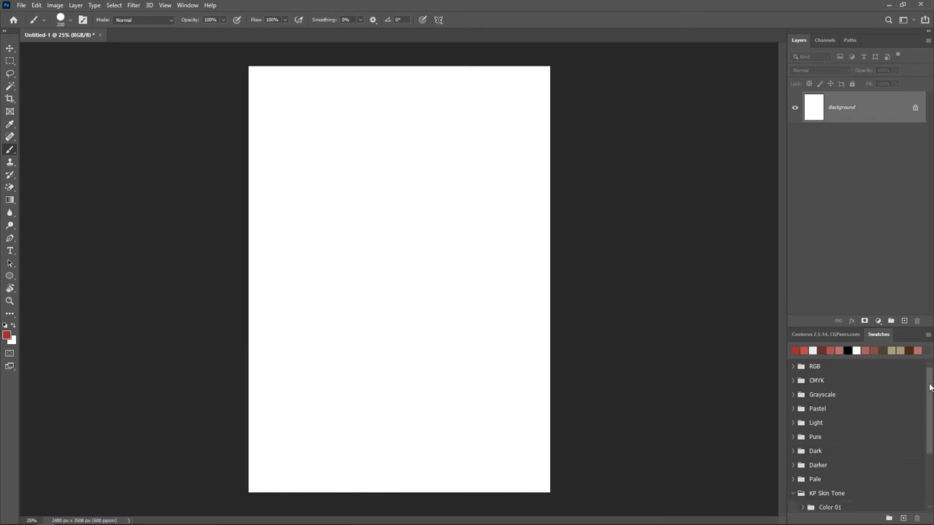
{"action": "left_click_drag", "start_coordinate": [928, 387], "coordinate": [928, 453]}
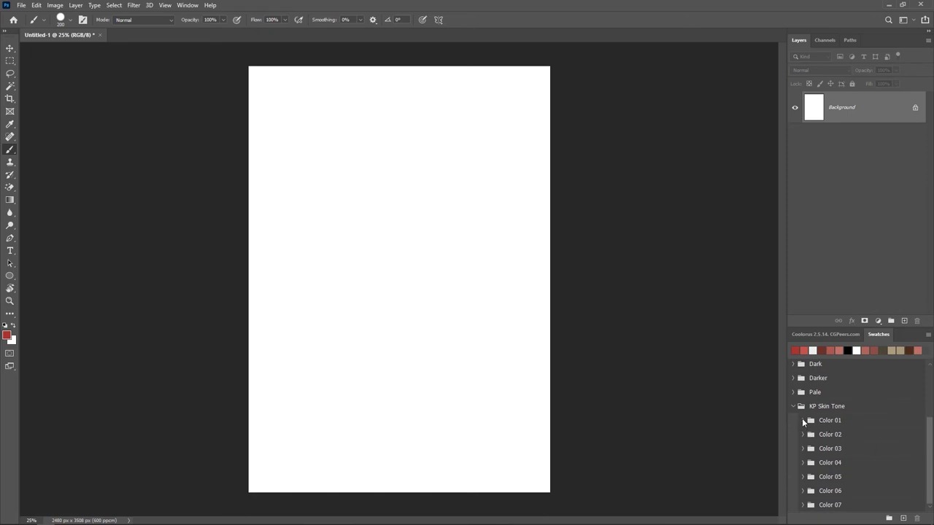
{"action": "left_click", "coordinate": [802, 421]}
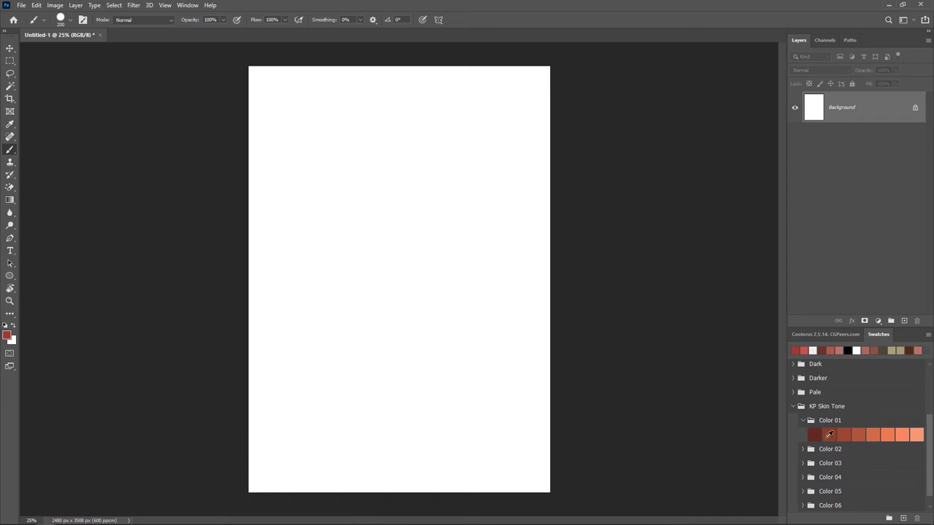
{"action": "left_click", "coordinate": [802, 420]}
{"action": "left_click", "coordinate": [802, 434]}
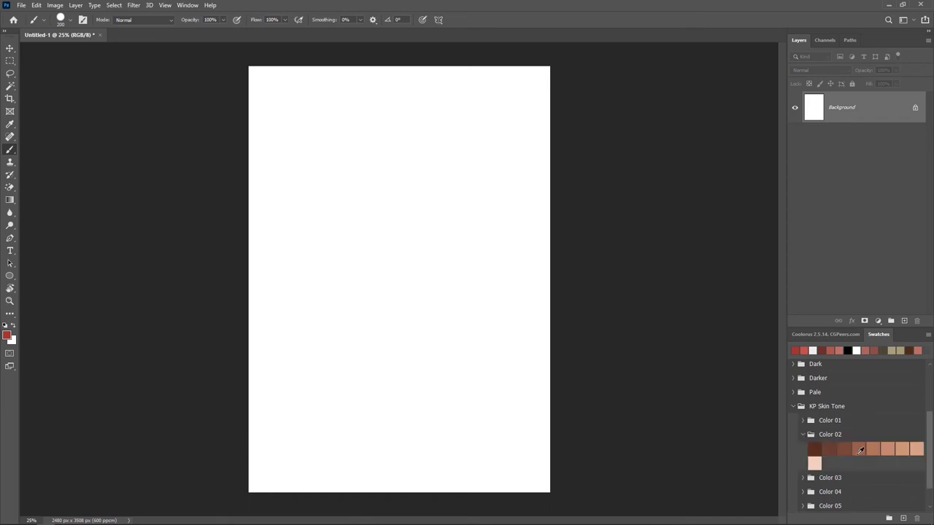
{"action": "left_click", "coordinate": [802, 435]}
{"action": "left_click", "coordinate": [802, 448]}
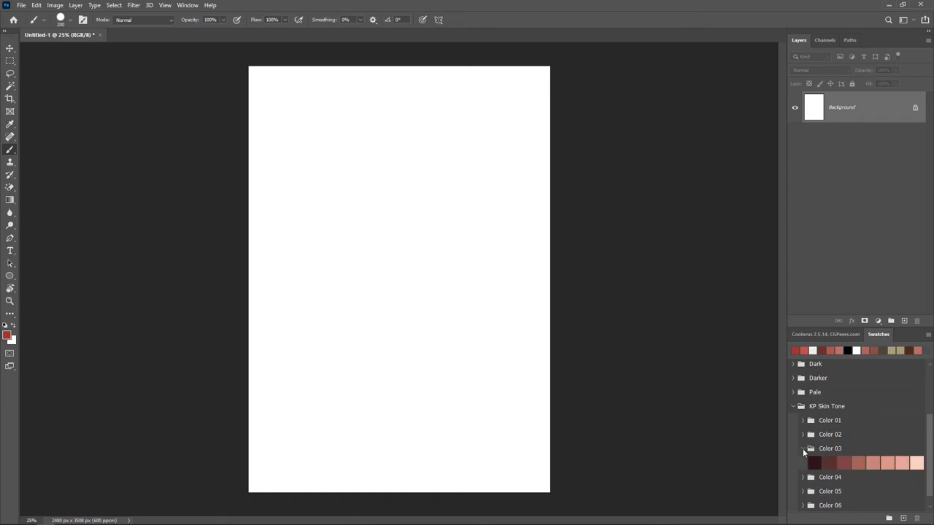
{"action": "left_click", "coordinate": [803, 449]}
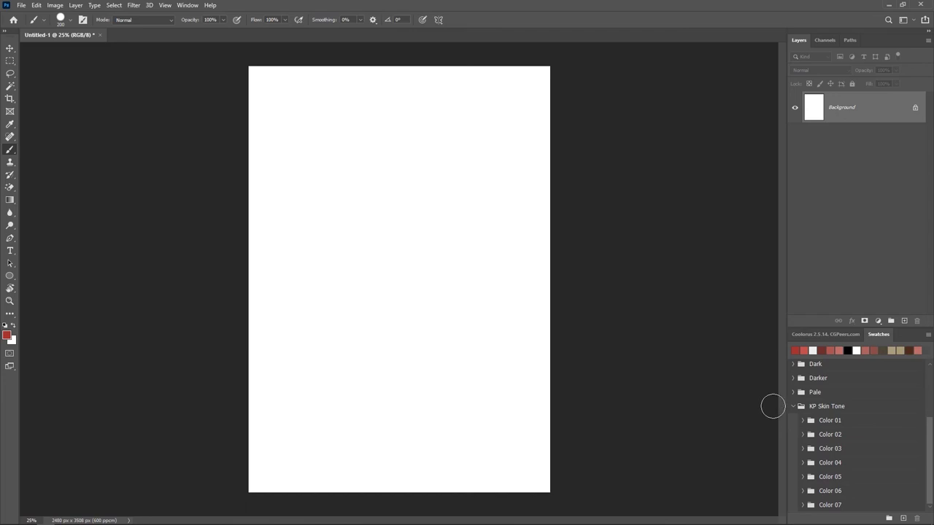
{"action": "left_click", "coordinate": [803, 435]}
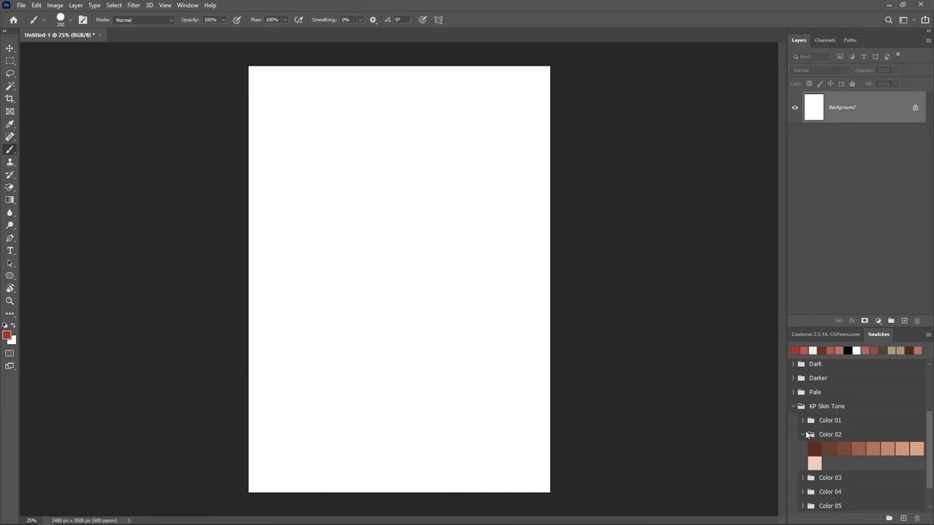
Collapse Color 02 and expand Color 01 to show its deep-red-to-salmon swatches.
{"action": "left_click", "coordinate": [803, 434]}
{"action": "left_click", "coordinate": [803, 421]}
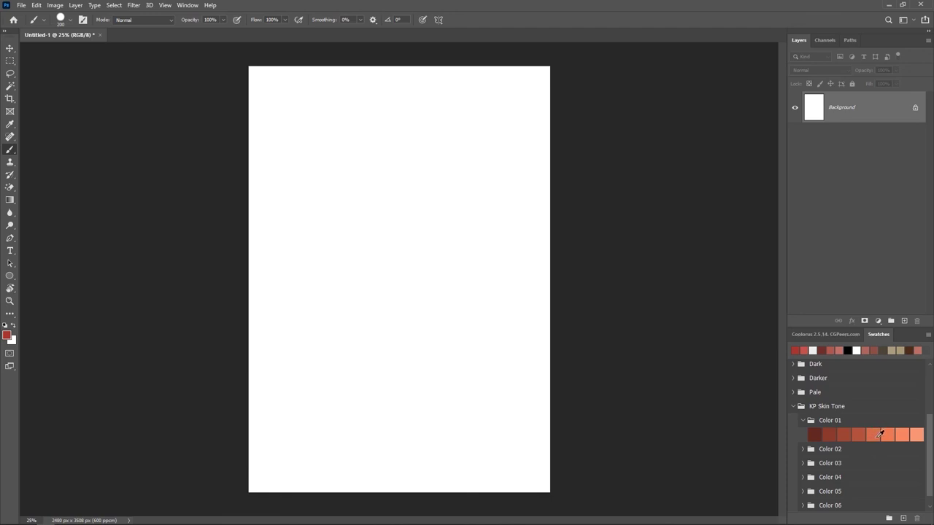
Paint orange-pink strokes, then layer the darker 4th and 3rd Color 01 tones on the left.
{"action": "left_click", "coordinate": [876, 435]}
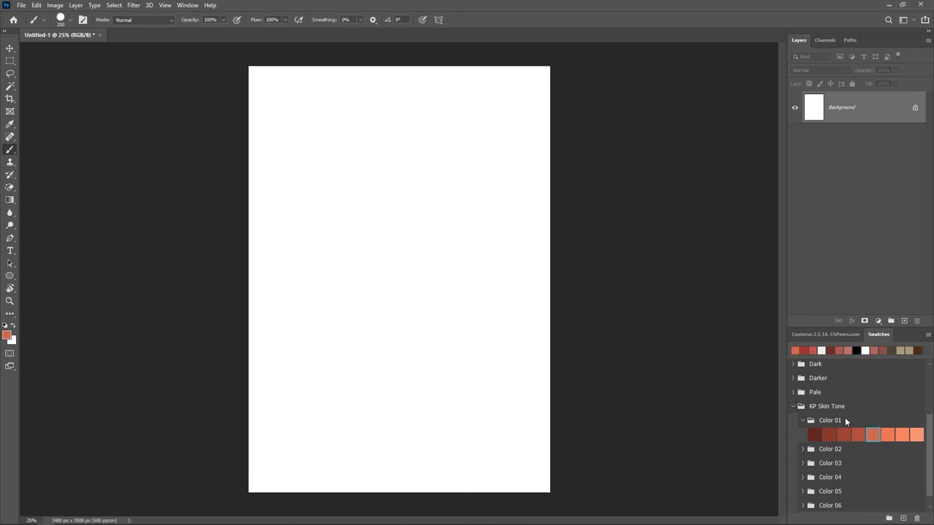
{"action": "mouse_move", "coordinate": [346, 198]}
{"action": "left_mouse_down"}
{"action": "mouse_move", "coordinate": [399, 253]}
{"action": "mouse_move", "coordinate": [423, 220]}
{"action": "mouse_move", "coordinate": [328, 231]}
{"action": "mouse_move", "coordinate": [408, 244]}
{"action": "mouse_move", "coordinate": [427, 281]}
{"action": "mouse_move", "coordinate": [459, 189]}
{"action": "left_mouse_up"}
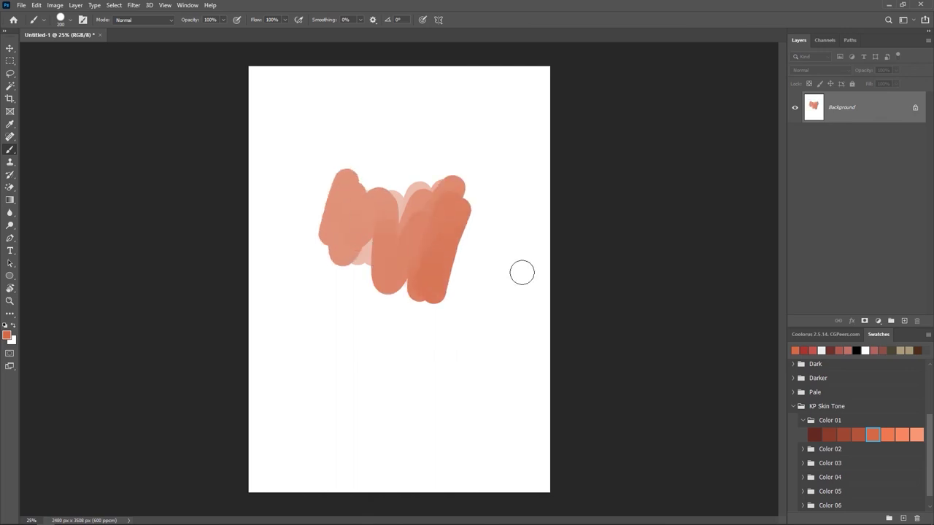
{"action": "left_click", "coordinate": [858, 435]}
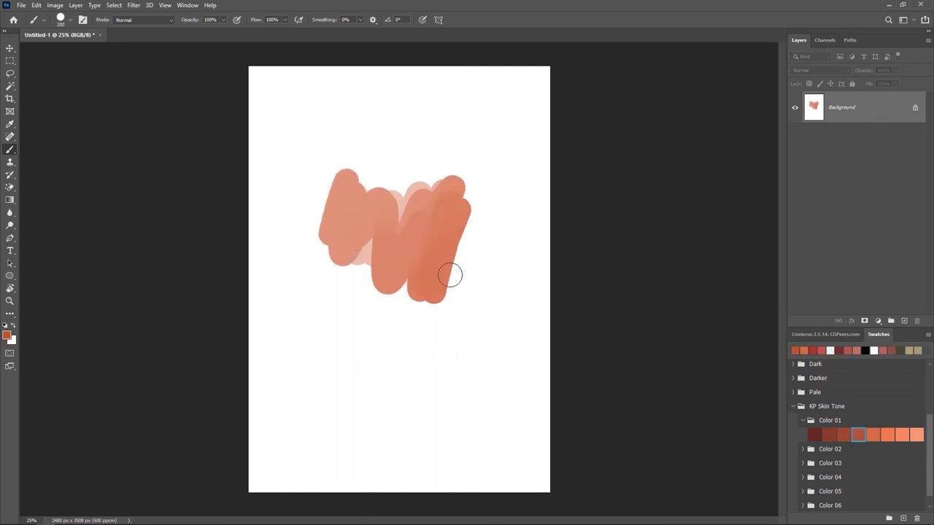
{"action": "mouse_move", "coordinate": [340, 177]}
{"action": "left_mouse_down"}
{"action": "mouse_move", "coordinate": [364, 176]}
{"action": "mouse_move", "coordinate": [372, 255]}
{"action": "mouse_move", "coordinate": [335, 221]}
{"action": "mouse_move", "coordinate": [373, 176]}
{"action": "mouse_move", "coordinate": [363, 292]}
{"action": "left_mouse_up"}
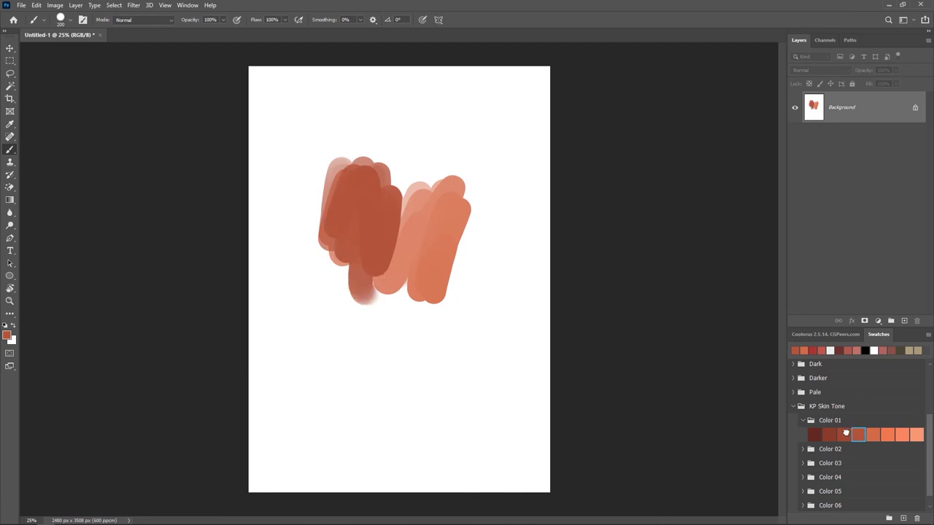
{"action": "left_click", "coordinate": [844, 434]}
{"action": "mouse_move", "coordinate": [340, 199]}
{"action": "left_mouse_down"}
{"action": "mouse_move", "coordinate": [347, 227]}
{"action": "mouse_move", "coordinate": [360, 210]}
{"action": "mouse_move", "coordinate": [377, 219]}
{"action": "mouse_move", "coordinate": [374, 212]}
{"action": "mouse_move", "coordinate": [352, 223]}
{"action": "mouse_move", "coordinate": [353, 191]}
{"action": "left_mouse_up"}
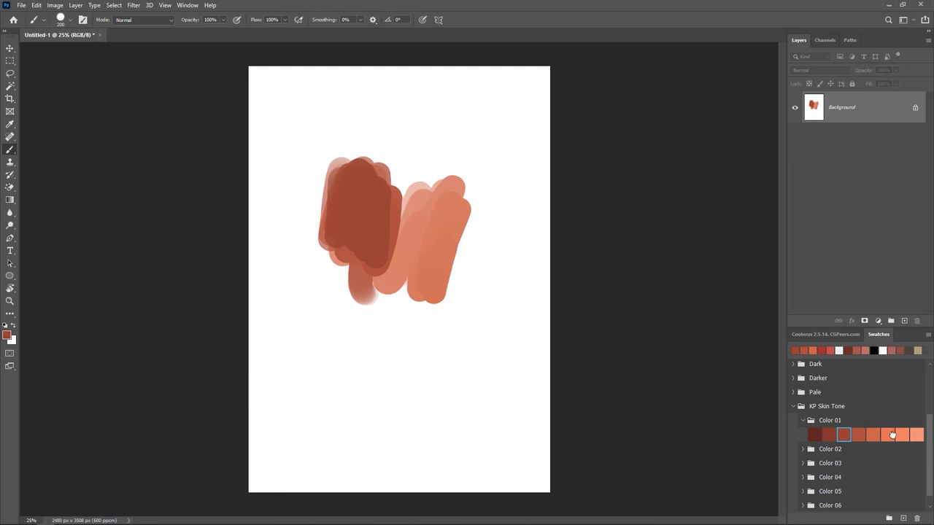
Brush the 6th orange and the lightest peach Color 01 tones over the right shape.
{"action": "left_click", "coordinate": [890, 435]}
{"action": "mouse_move", "coordinate": [429, 241]}
{"action": "left_mouse_down"}
{"action": "mouse_move", "coordinate": [441, 221]}
{"action": "mouse_move", "coordinate": [444, 258]}
{"action": "mouse_move", "coordinate": [442, 212]}
{"action": "mouse_move", "coordinate": [450, 253]}
{"action": "left_mouse_up"}
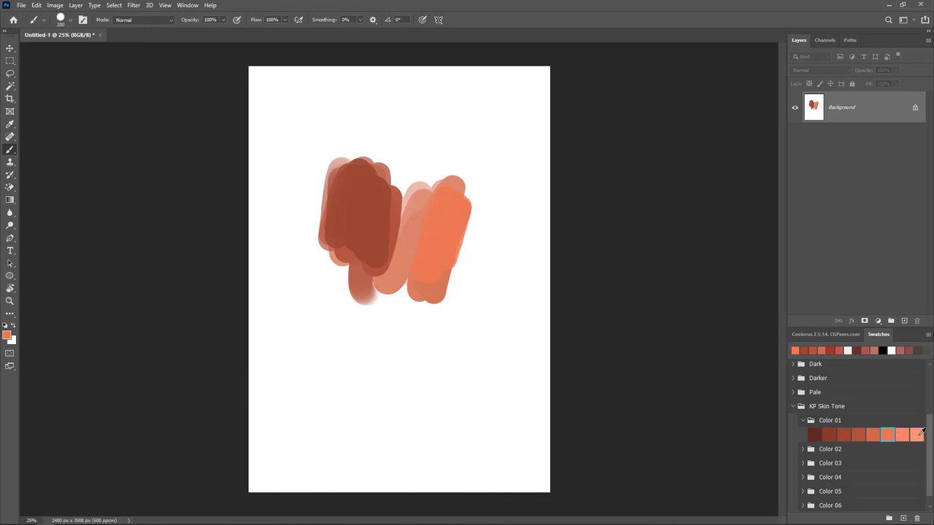
{"action": "left_click", "coordinate": [917, 434]}
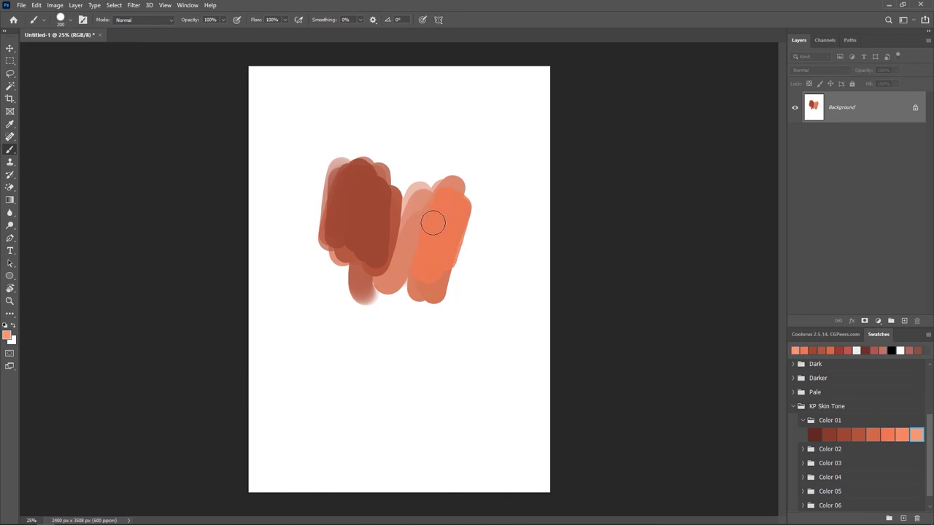
{"action": "mouse_move", "coordinate": [432, 224]}
{"action": "left_mouse_down"}
{"action": "mouse_move", "coordinate": [429, 244]}
{"action": "mouse_move", "coordinate": [438, 217]}
{"action": "mouse_move", "coordinate": [433, 267]}
{"action": "mouse_move", "coordinate": [421, 264]}
{"action": "left_mouse_up"}
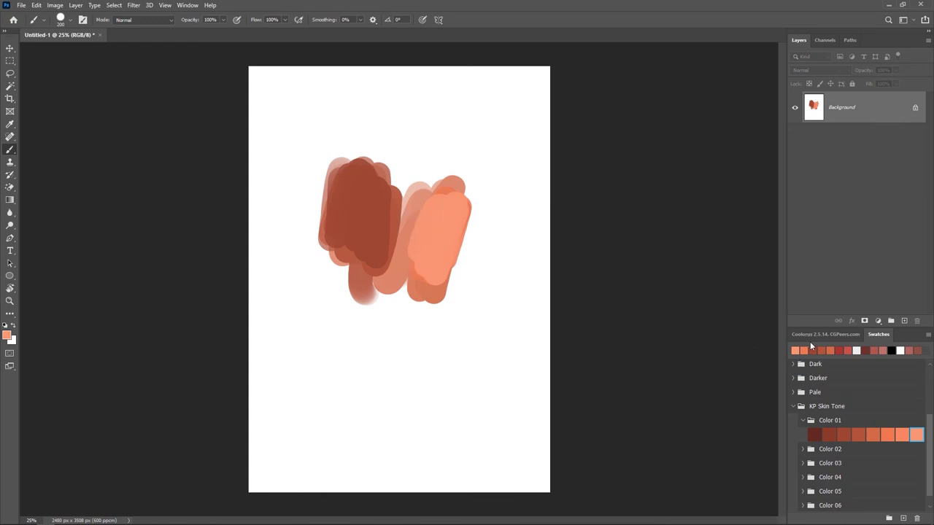
Lighten the colour to pale peach FFC6A3 in Coolorus and brush it over the right shape.
{"action": "left_click", "coordinate": [808, 336]}
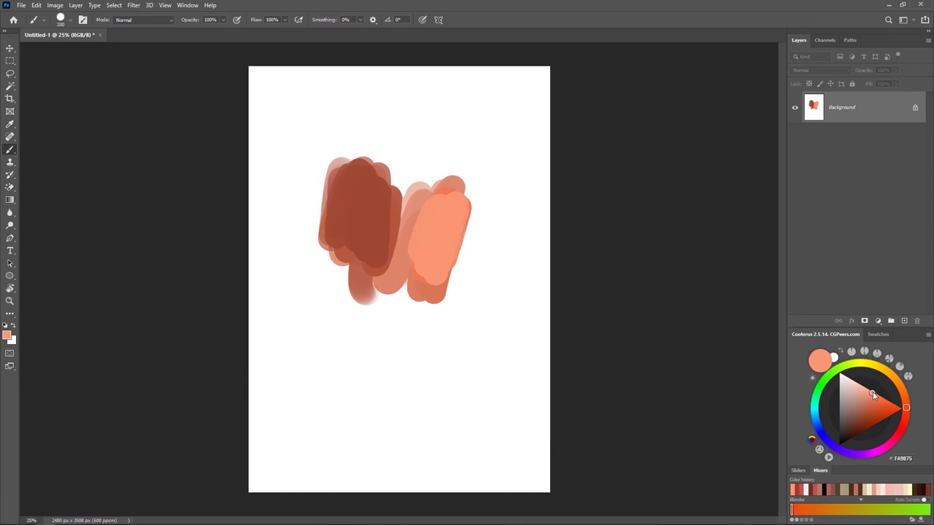
{"action": "left_click_drag", "start_coordinate": [874, 394], "coordinate": [862, 386]}
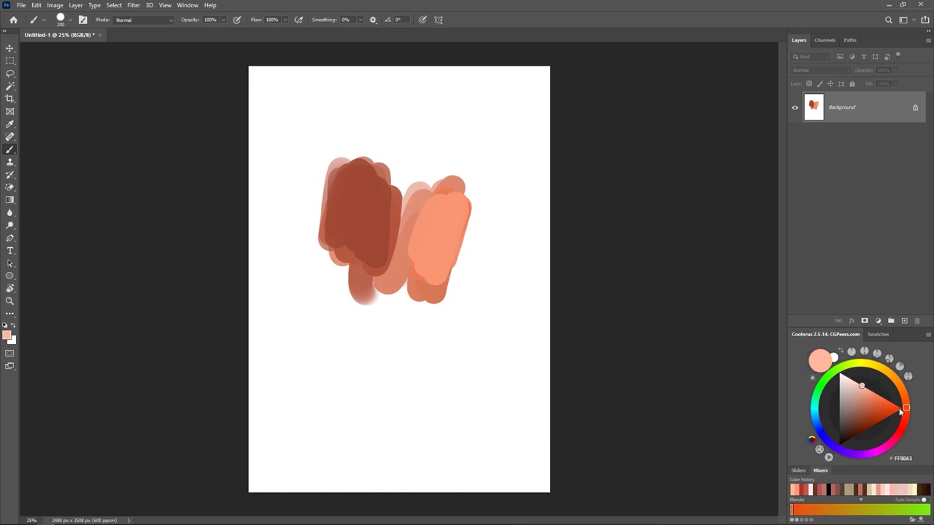
{"action": "left_click_drag", "start_coordinate": [906, 408], "coordinate": [904, 397]}
{"action": "mouse_move", "coordinate": [428, 212]}
{"action": "left_mouse_down"}
{"action": "mouse_move", "coordinate": [442, 252]}
{"action": "mouse_move", "coordinate": [437, 208]}
{"action": "mouse_move", "coordinate": [444, 241]}
{"action": "left_mouse_up"}
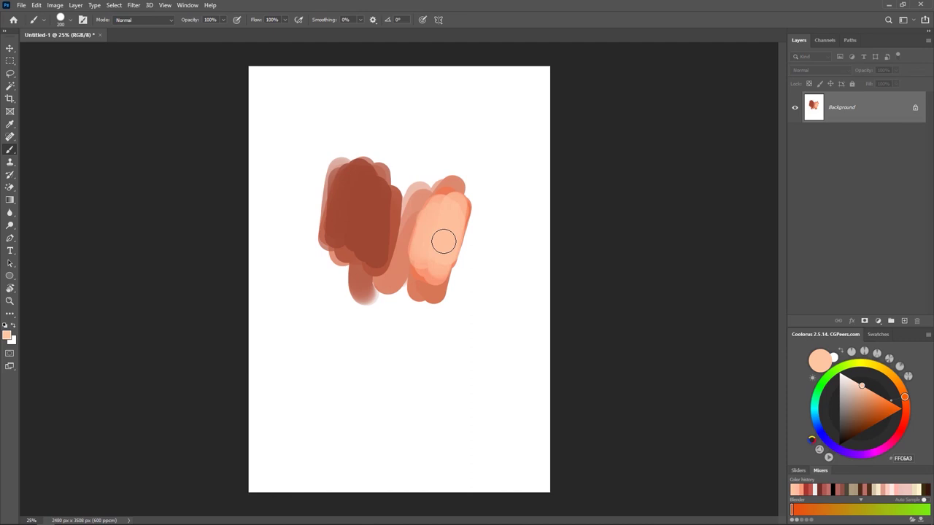